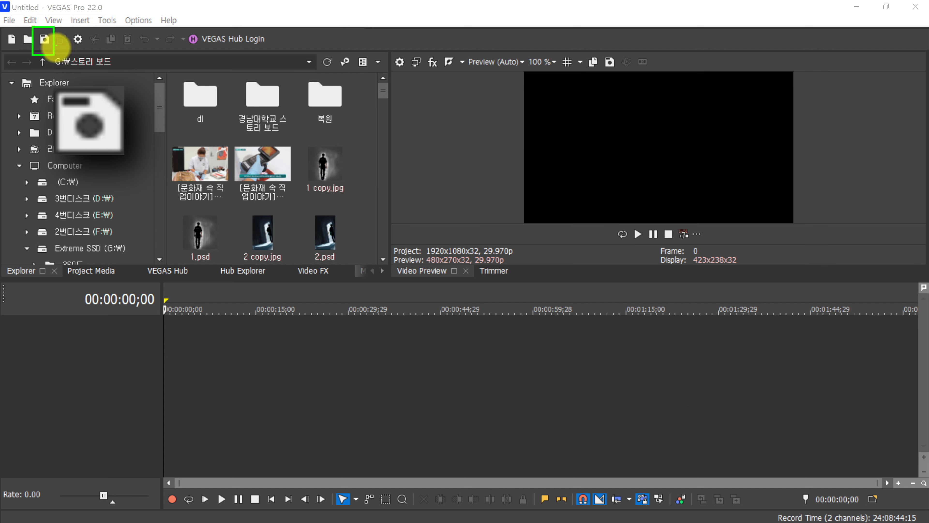
Review the project's video properties and close them without making changes
drag(72, 70, 58, 56)
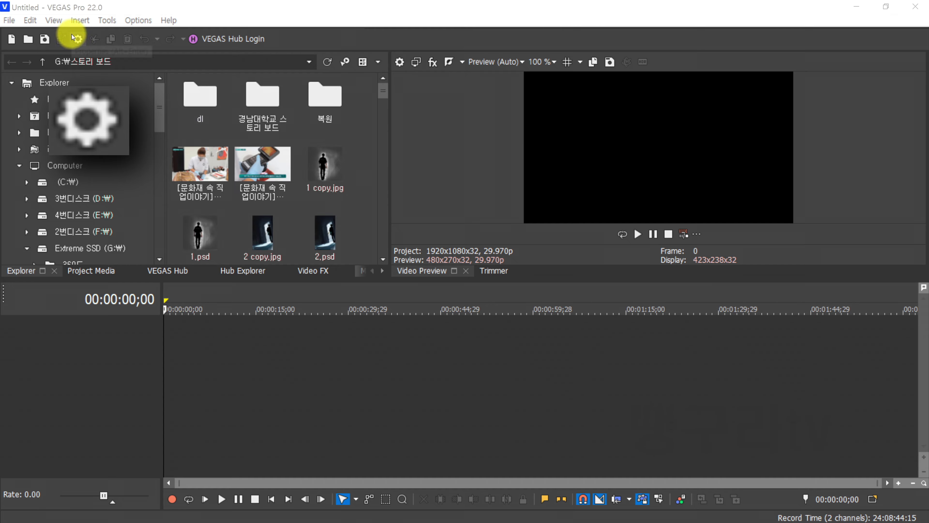
click(77, 40)
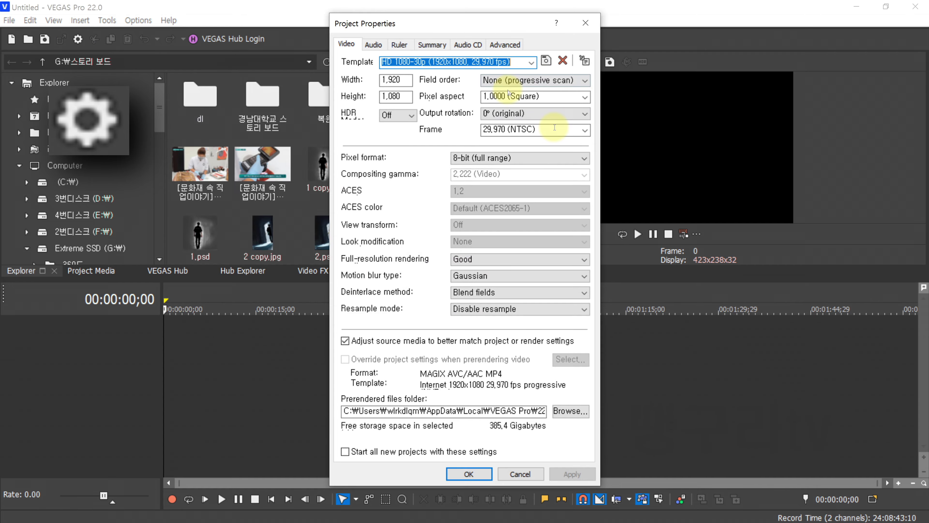
drag(489, 25, 501, 14)
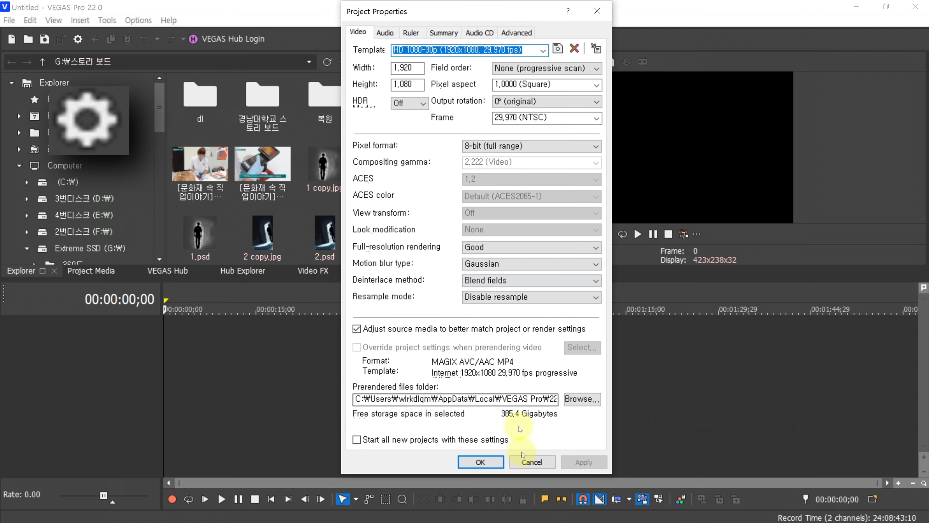
click(533, 462)
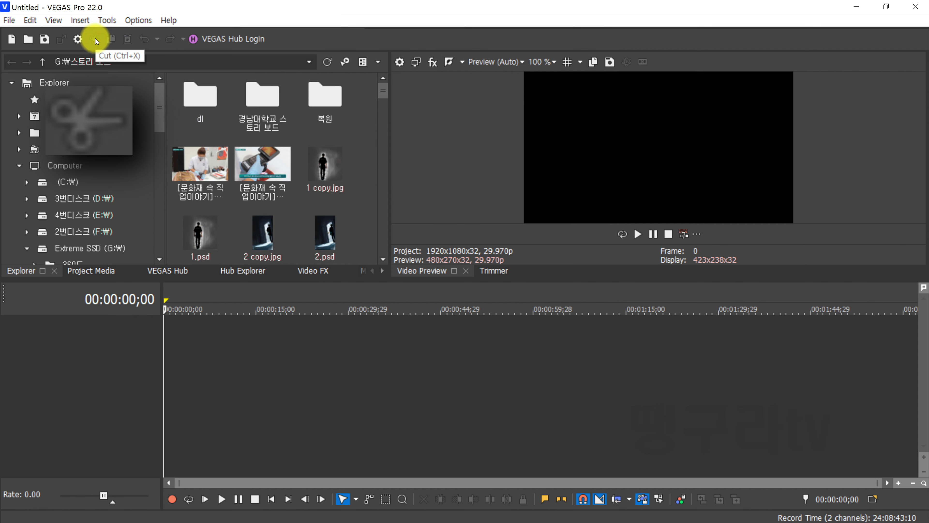
mouse_move(102, 46)
mouse_down()
mouse_move(84, 46)
mouse_move(83, 30)
mouse_move(110, 42)
mouse_up()
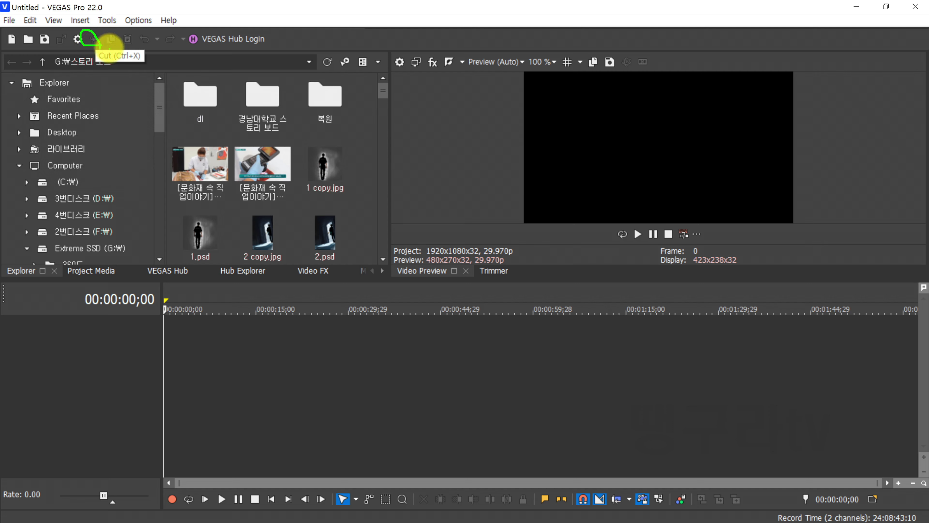
mouse_move(118, 47)
mouse_down()
mouse_move(97, 41)
mouse_move(102, 29)
mouse_move(122, 29)
mouse_move(113, 55)
mouse_up()
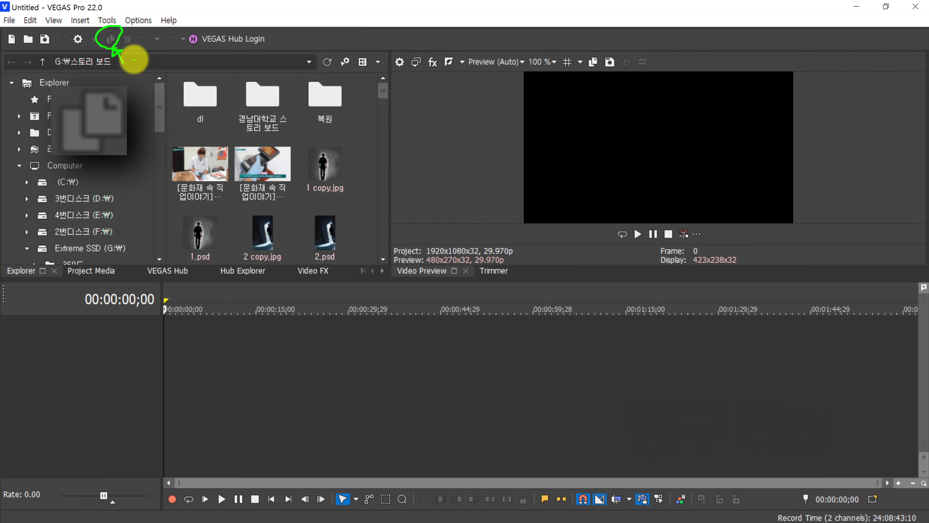
key(Escape)
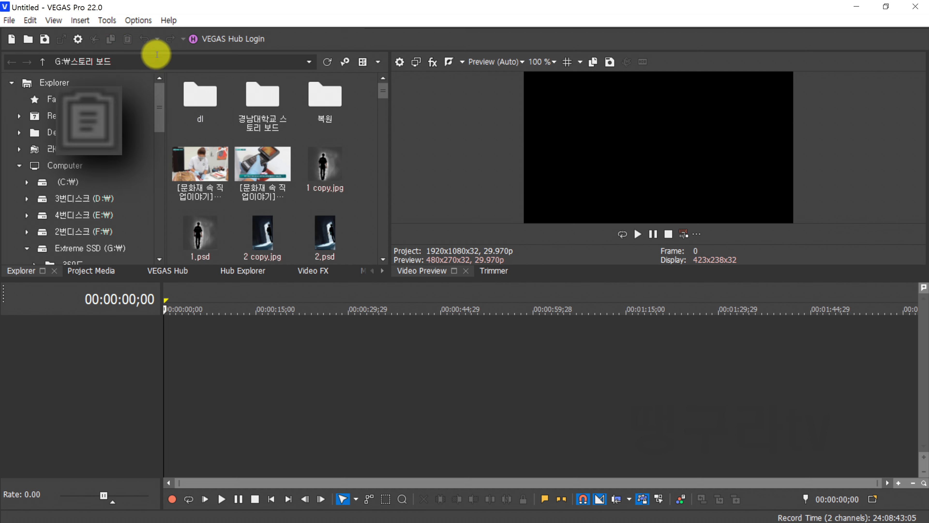
click(135, 55)
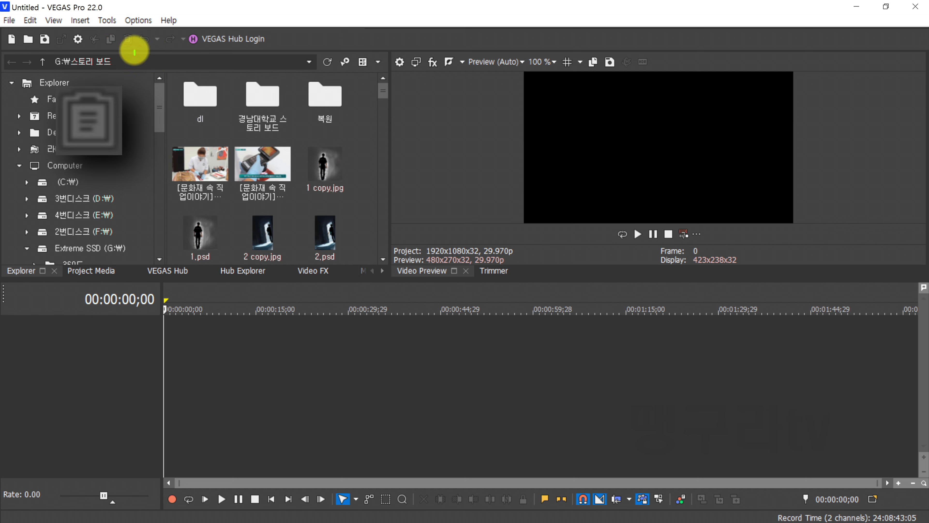
mouse_move(129, 46)
mouse_down()
mouse_move(120, 42)
mouse_move(129, 23)
mouse_move(134, 54)
mouse_up()
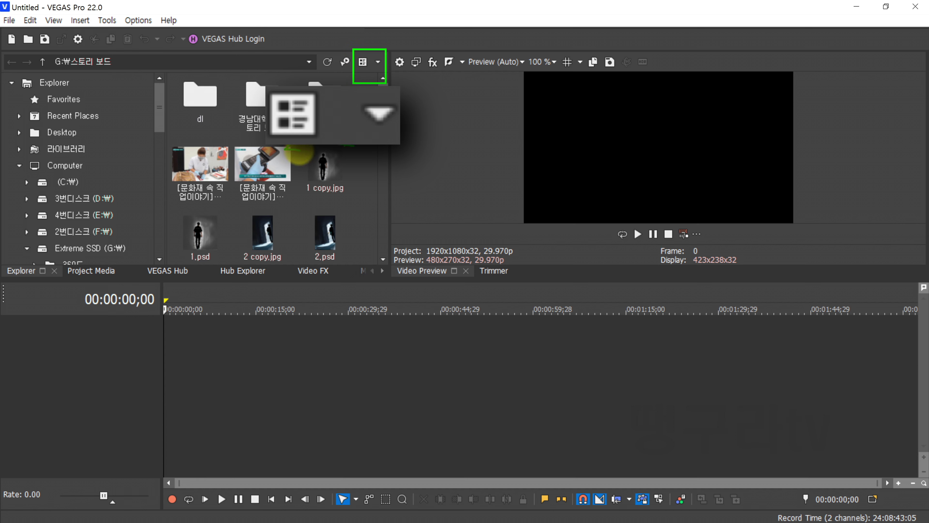
Set the file explorer's view mode to Thumbnails
click(378, 62)
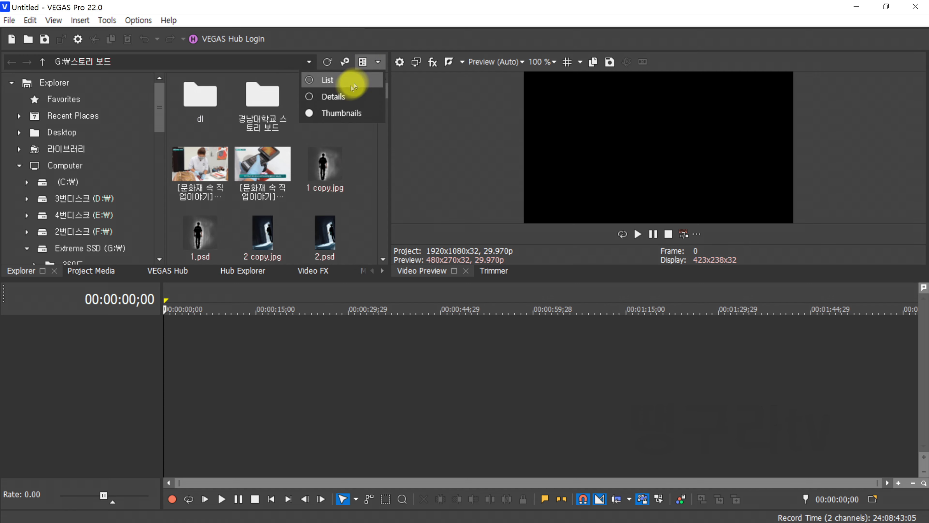
click(341, 114)
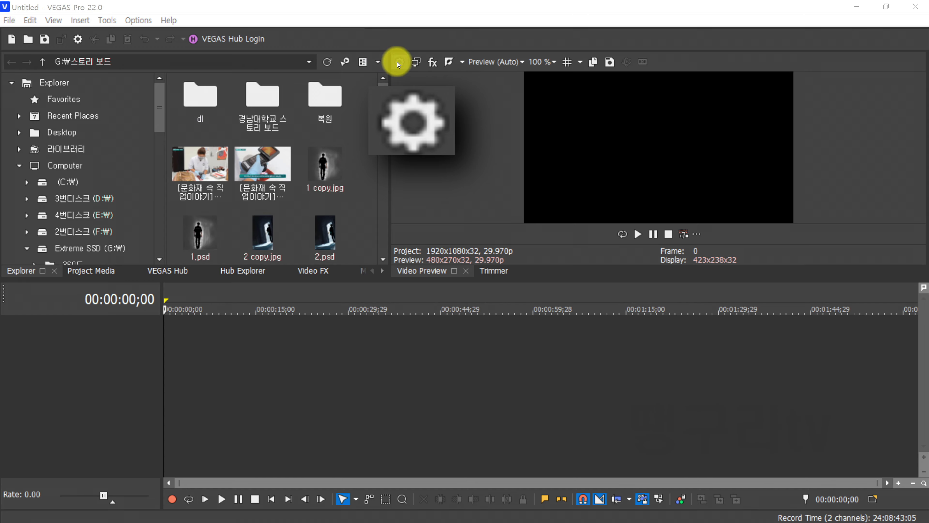
Compare the project properties opened from the video preview with those opened from the main toolbar, closing them unchanged
click(398, 62)
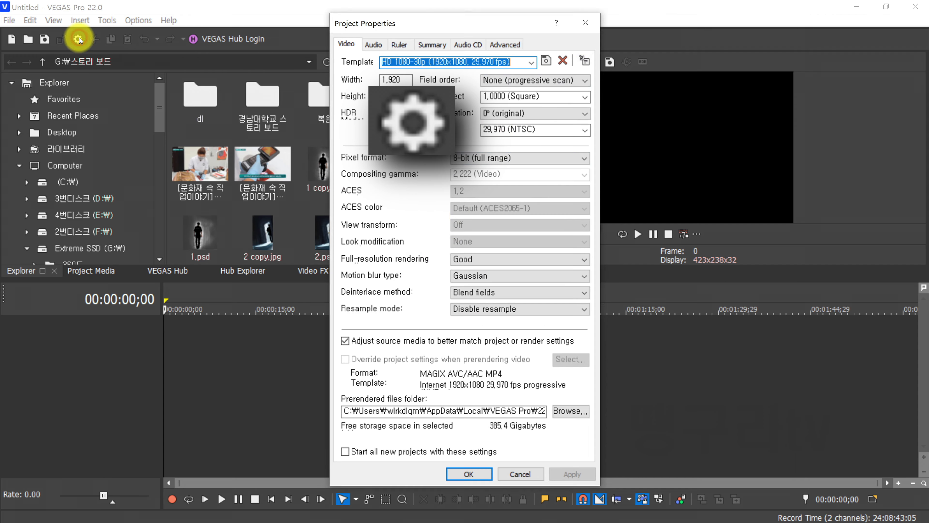
click(585, 23)
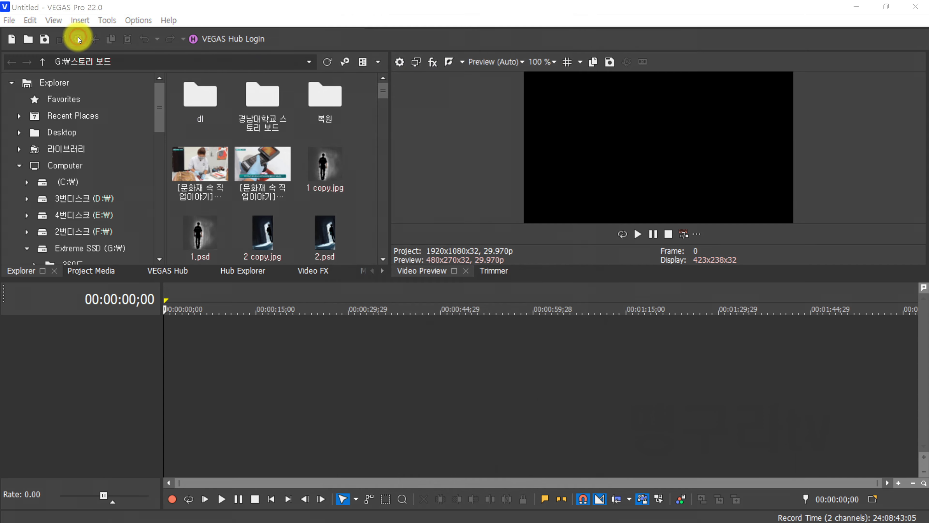
click(78, 38)
click(585, 23)
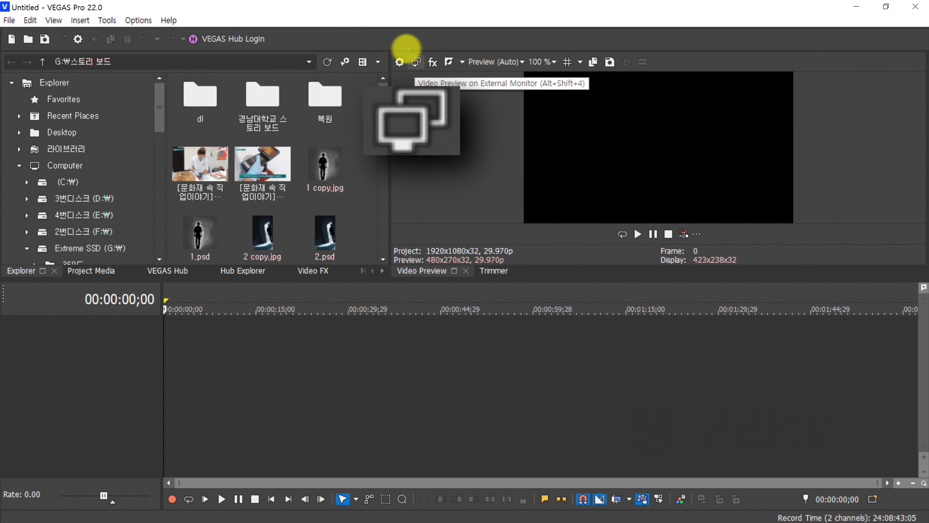
mouse_move(407, 51)
mouse_down()
mouse_move(426, 67)
mouse_move(429, 54)
mouse_move(400, 48)
mouse_up()
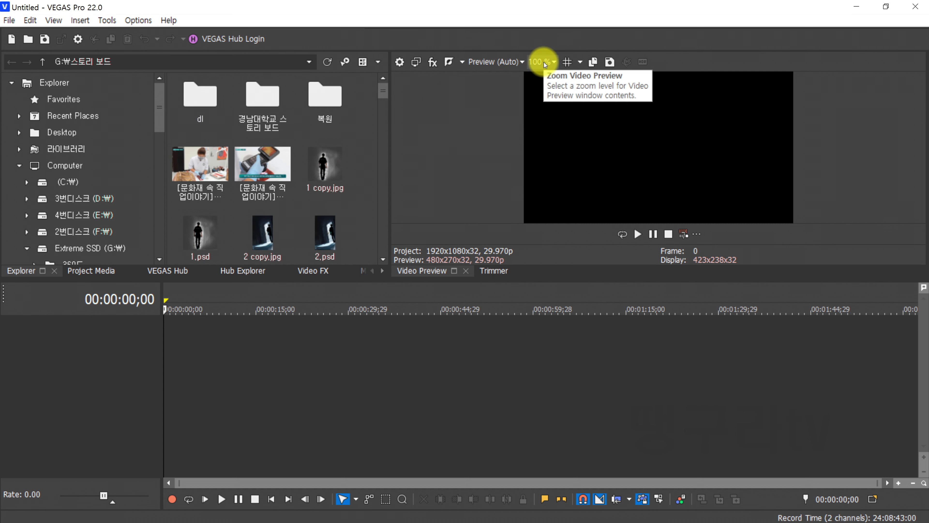
Enable the safe-area overlay in the video preview and place 1 copy.jpg on the timeline at about the 40-second mark
click(565, 61)
click(579, 306)
mouse_move(329, 162)
drag(329, 163, 423, 378)
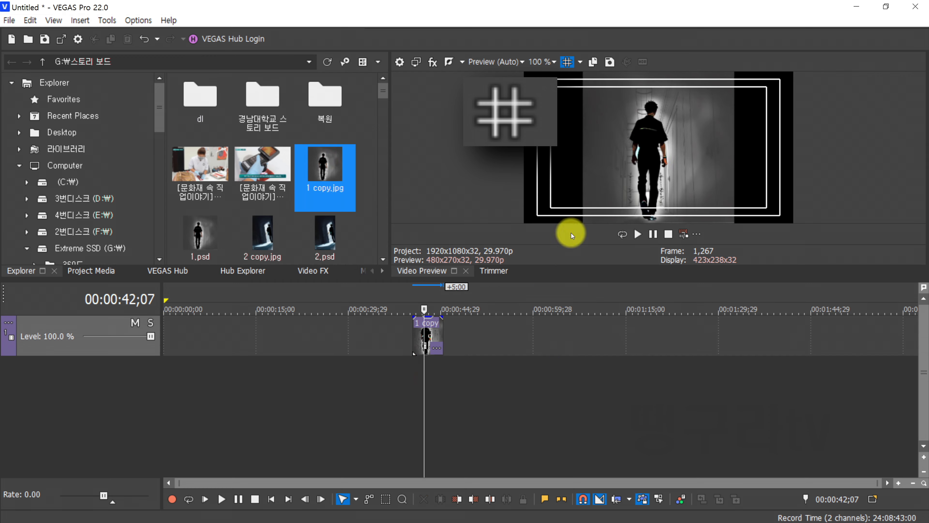
Switch the video preview overlay to Grid and back to Safe Areas
click(580, 61)
click(585, 75)
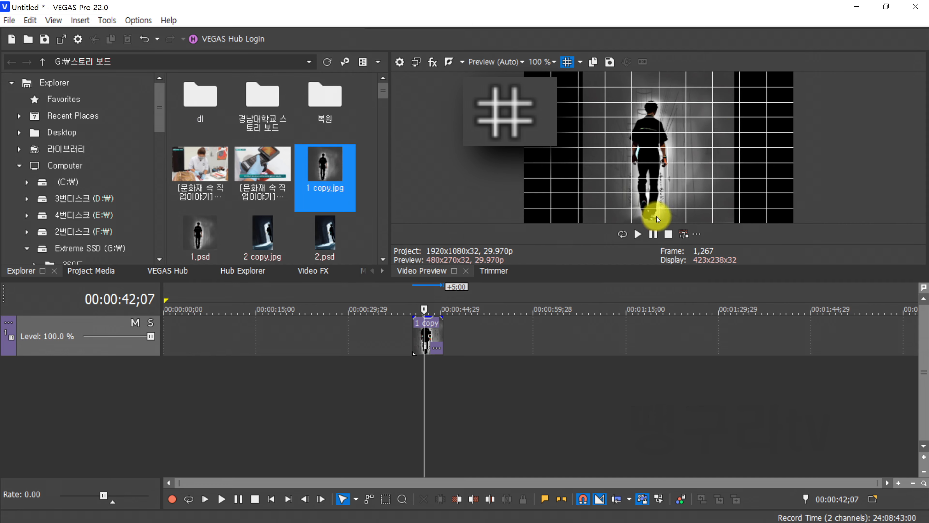
click(580, 62)
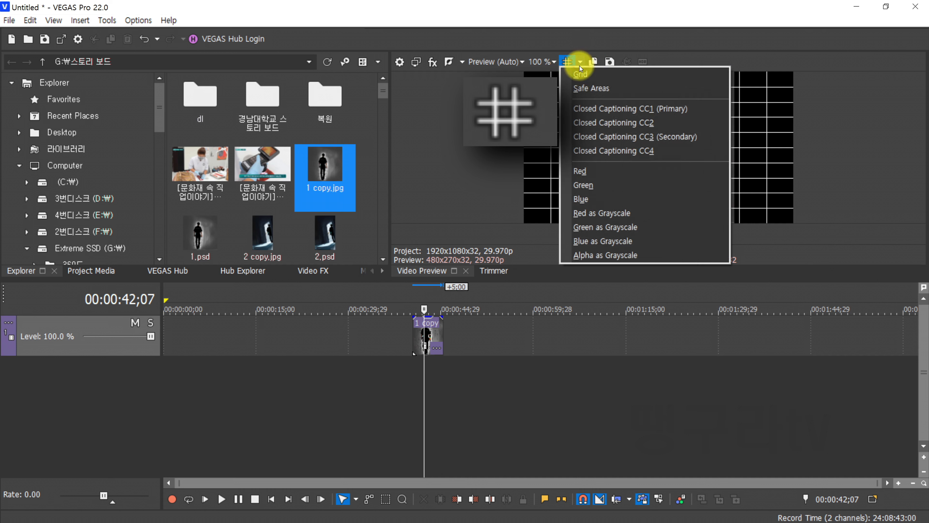
click(582, 88)
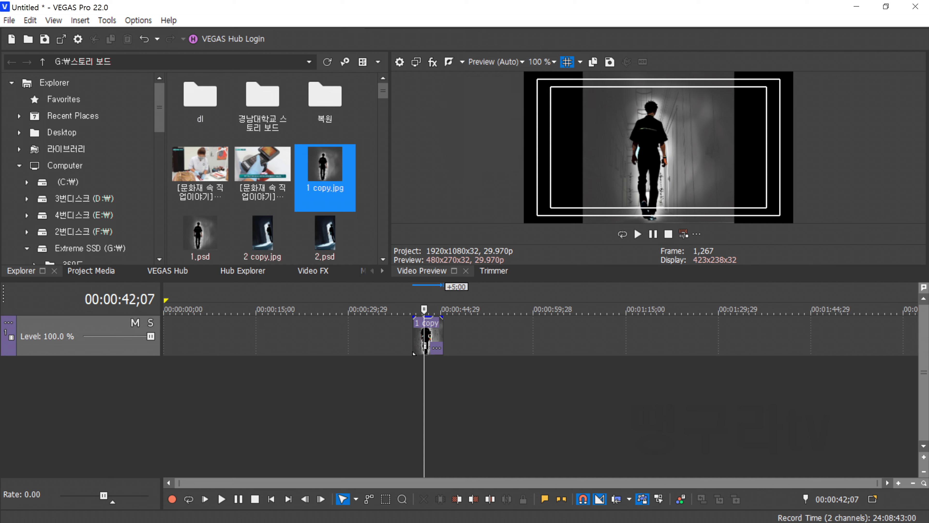
Copy a snapshot of the preview frame to the clipboard and turn off the preview overlay
click(593, 61)
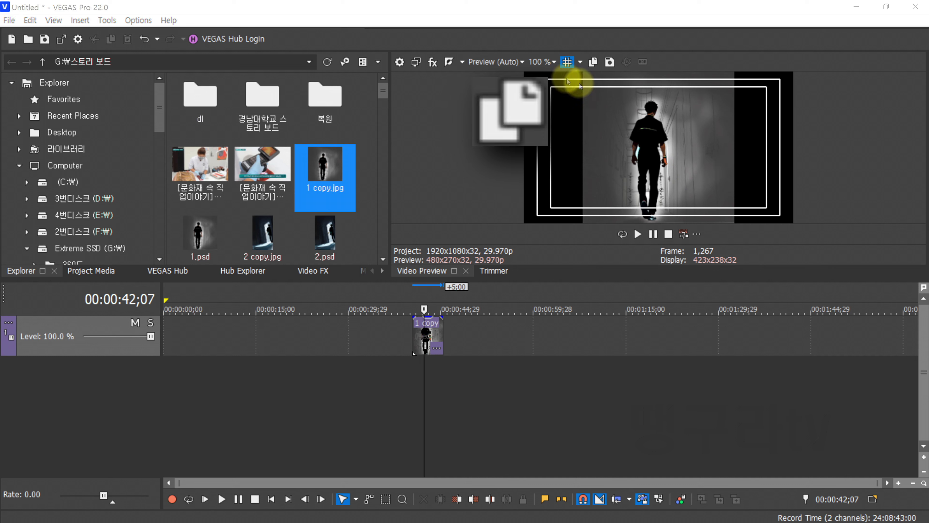
click(567, 61)
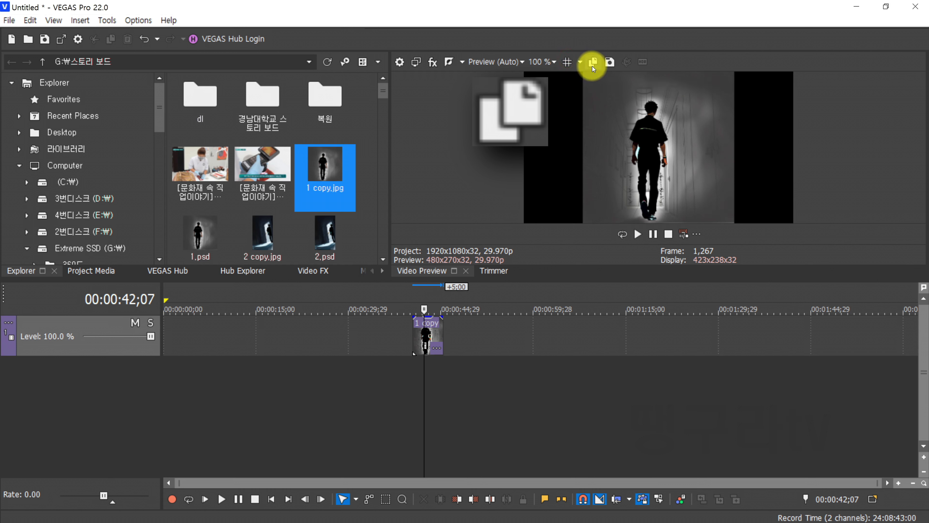
Examine the options for saving a preview snapshot to a file and leave without saving
click(610, 67)
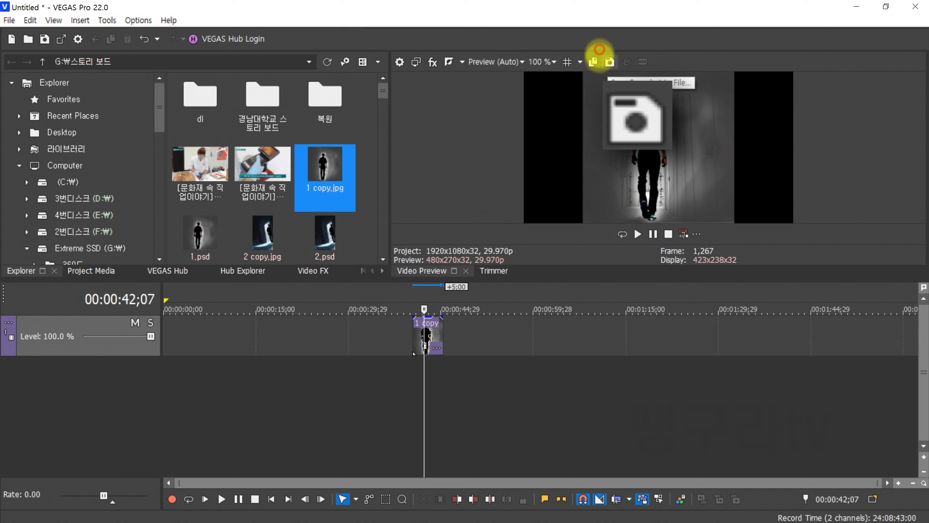
click(617, 65)
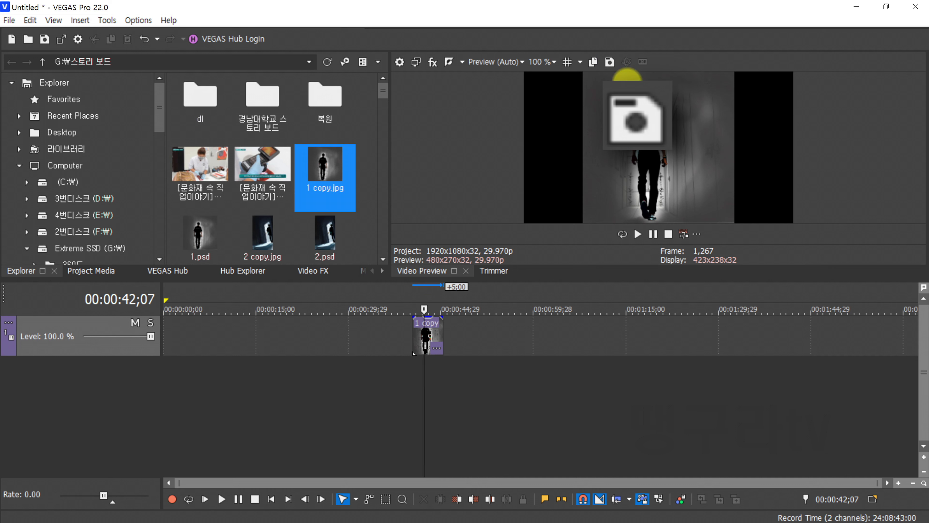
click(610, 62)
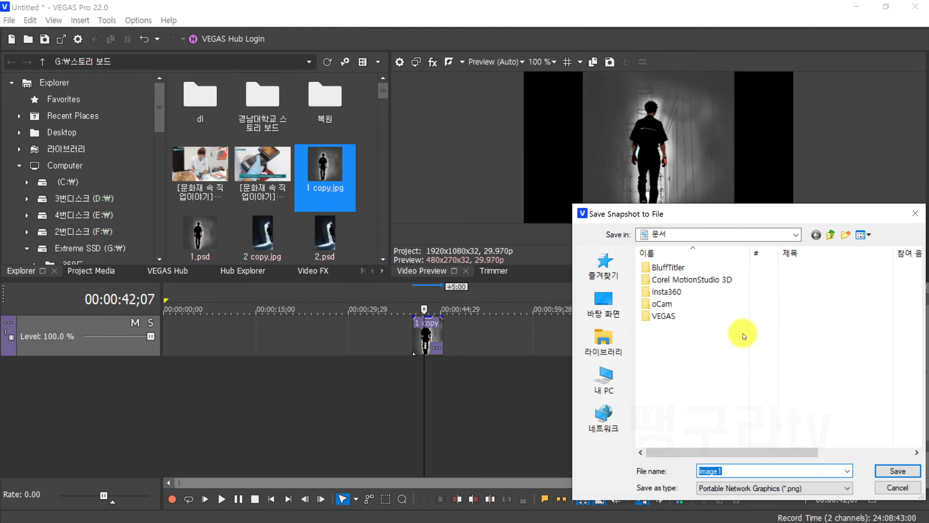
drag(740, 212, 542, 157)
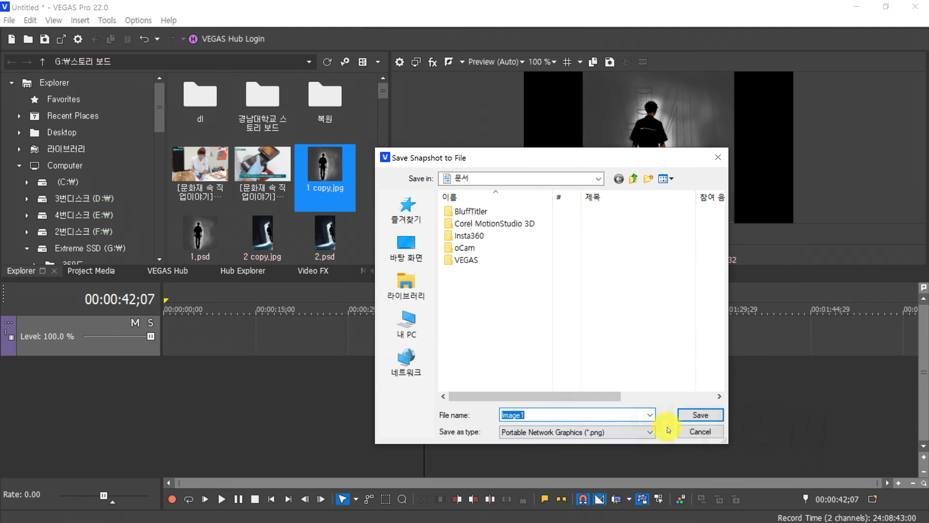
click(700, 431)
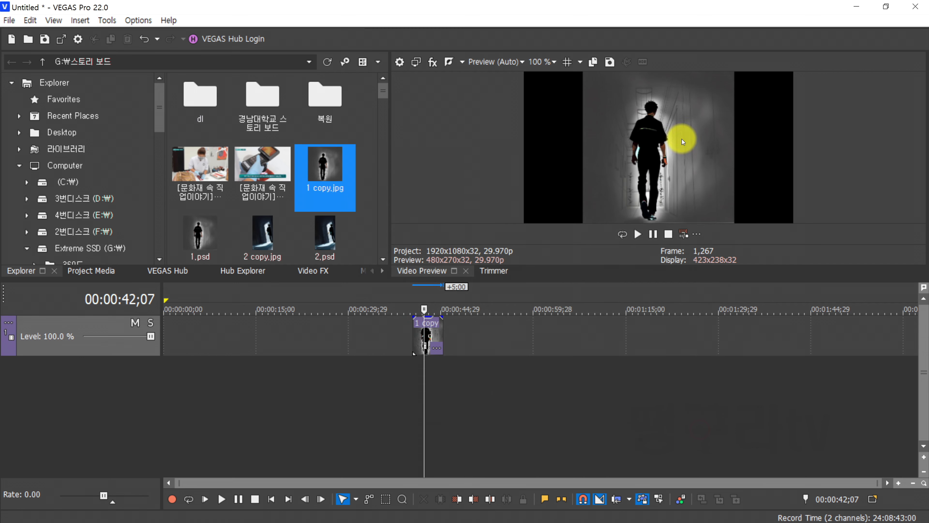